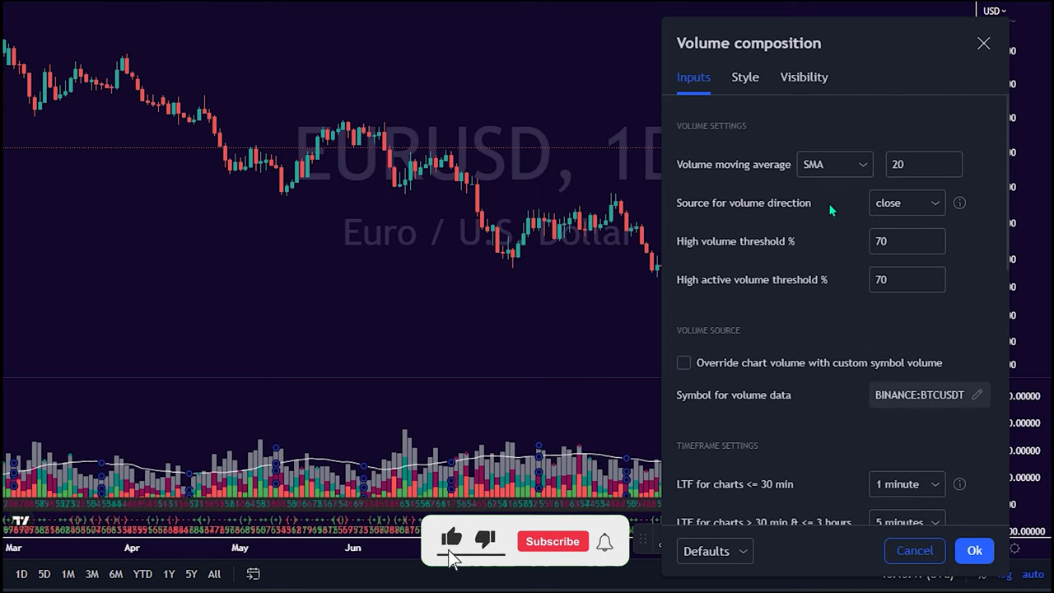
# Leave 'close' as the volume direction source and confirm the Volume composition settings
pyautogui.click(934, 204)
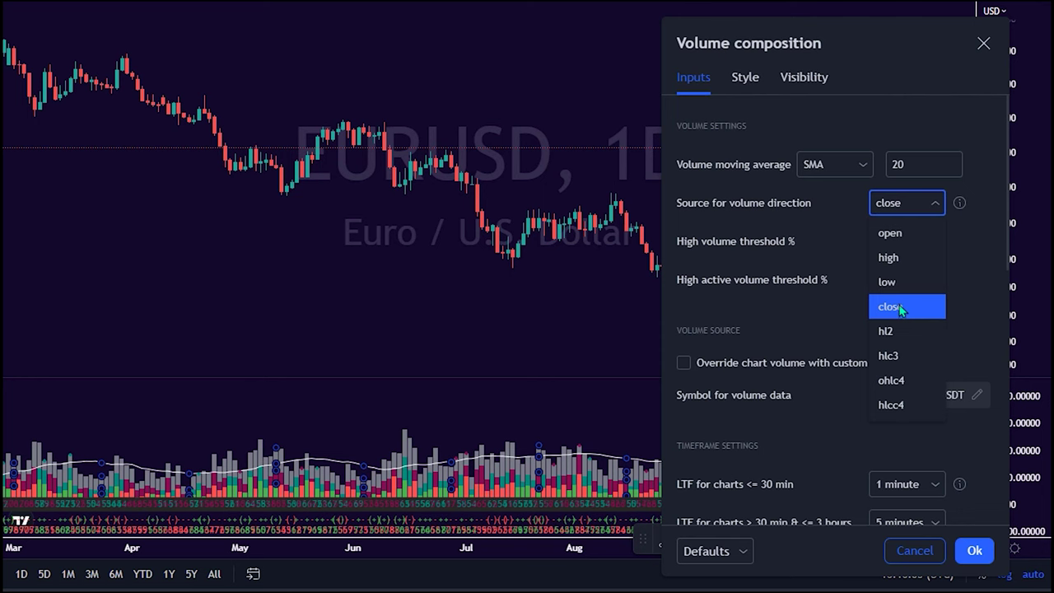
pyautogui.click(974, 551)
pyautogui.scroll(-2, 687, 313)
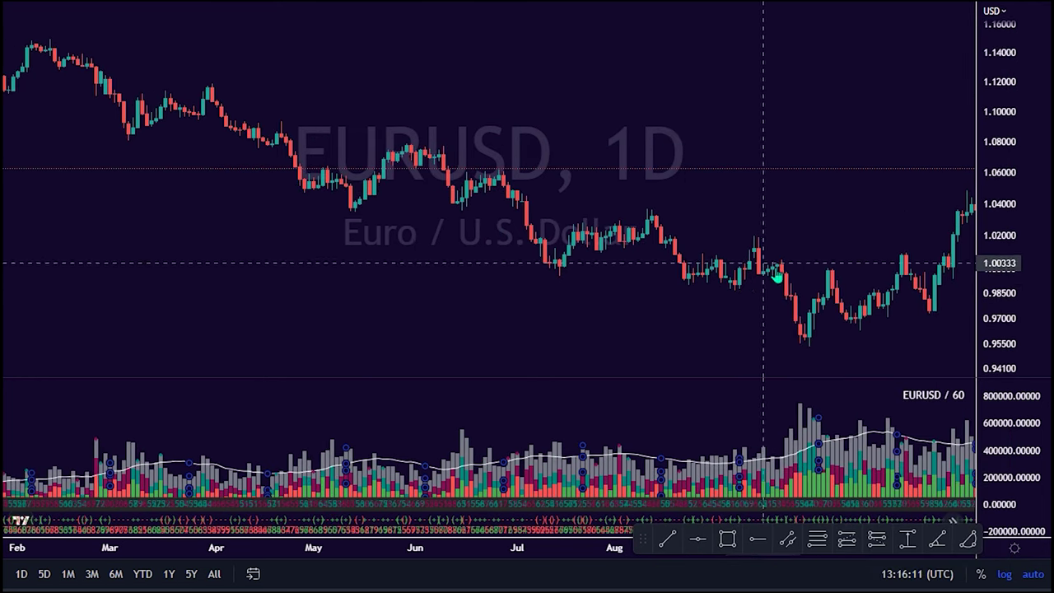
# Scroll and zoom the EURUSD daily chart, reset with Alt+R, and show April–August 2021
pyautogui.scroll(4, 797, 297)
pyautogui.hscroll(5, 797, 303)
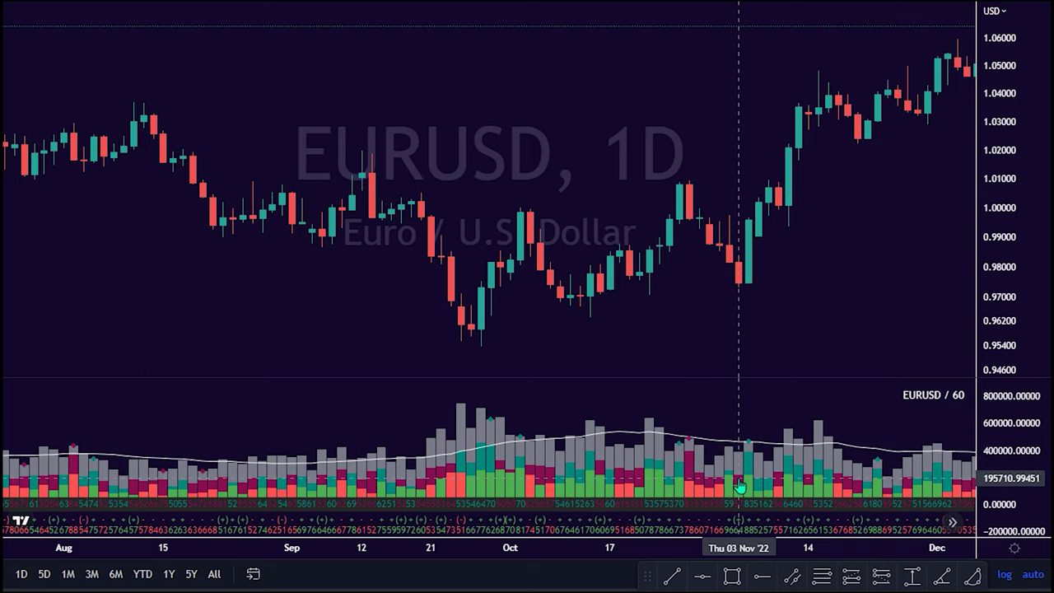
pyautogui.scroll(1, 698, 477)
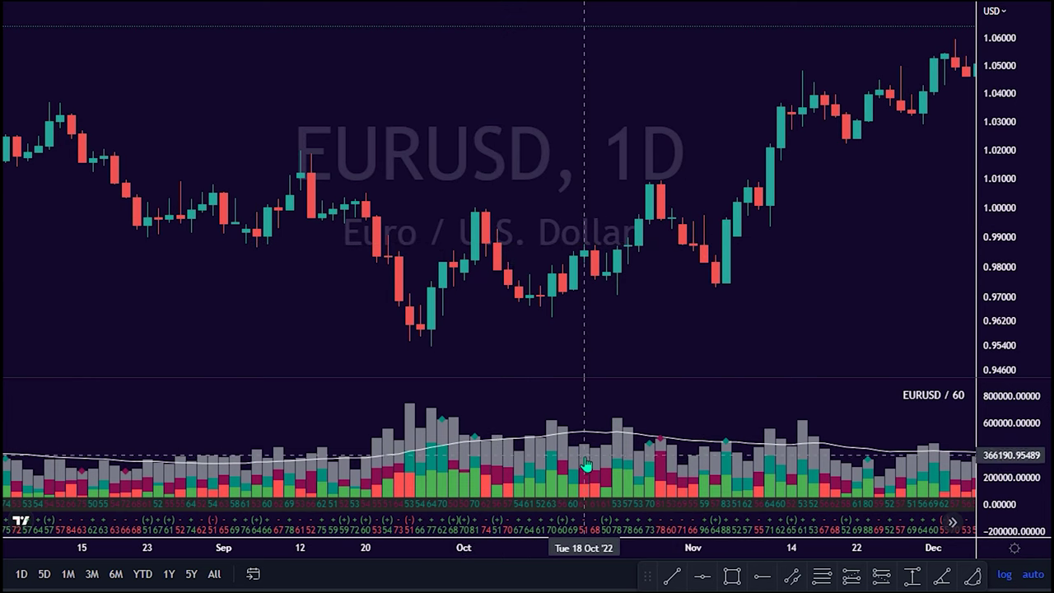
pyautogui.scroll(2, 585, 465)
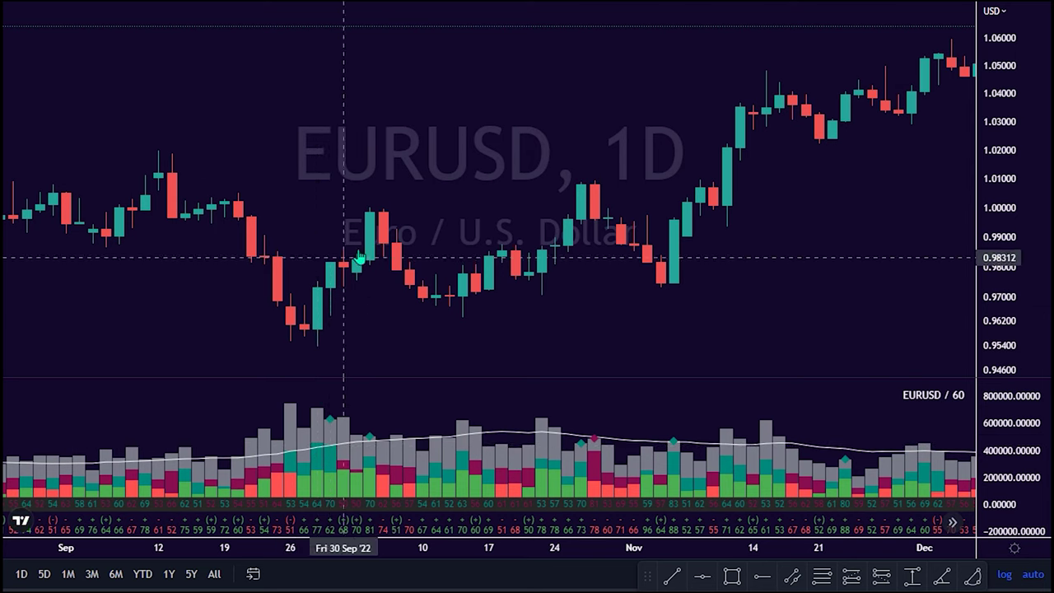
pyautogui.hotkey('alt', 'r')
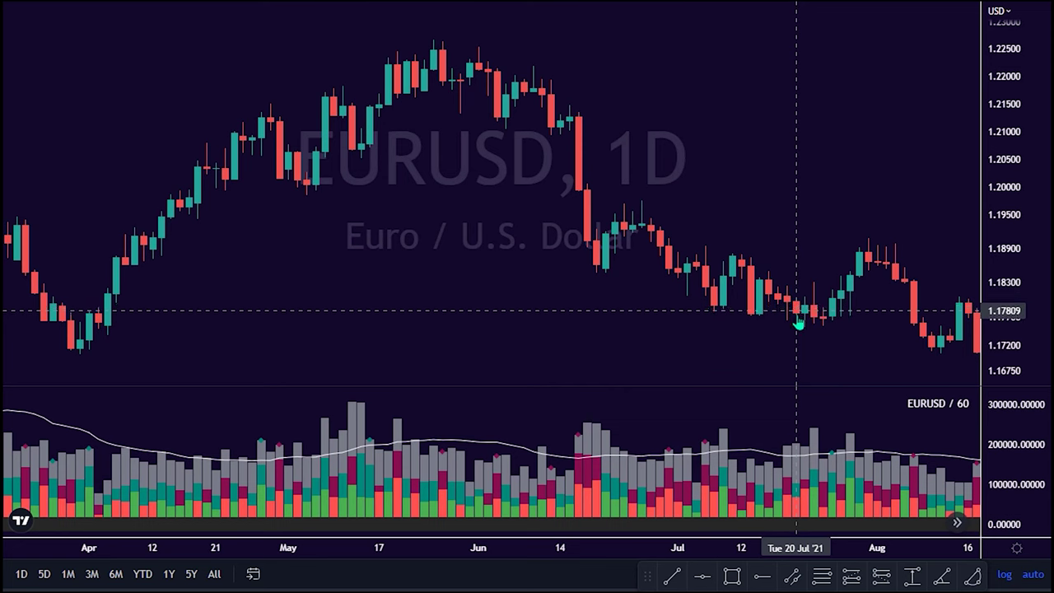
# Pan and zoom the hourly EURUSD chart to center on 3 November 2022
pyautogui.hscroll(5, 797, 324)
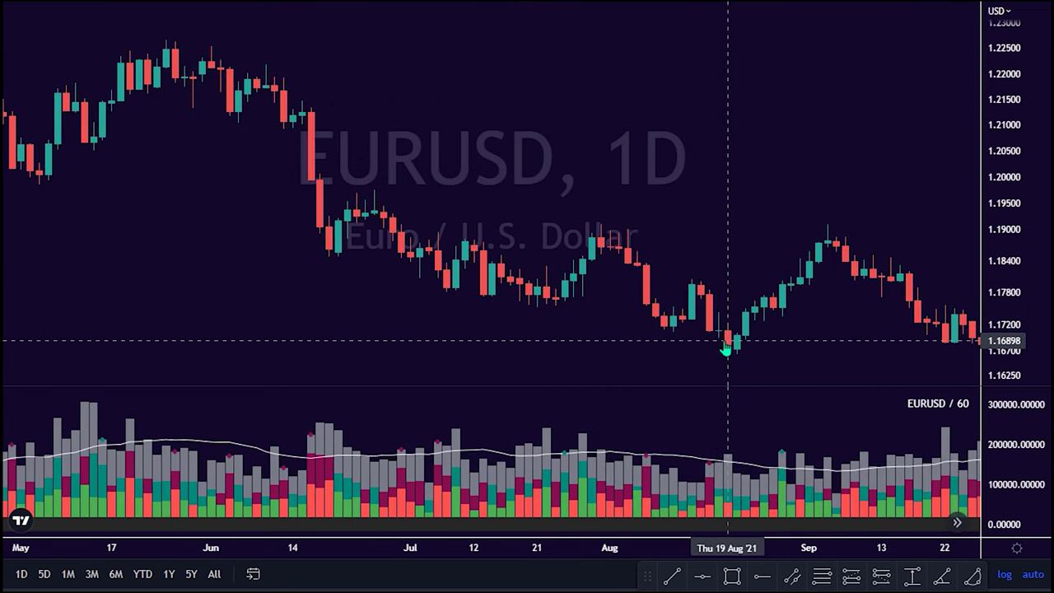
pyautogui.moveTo(767, 335); pyautogui.dragTo(518, 327)
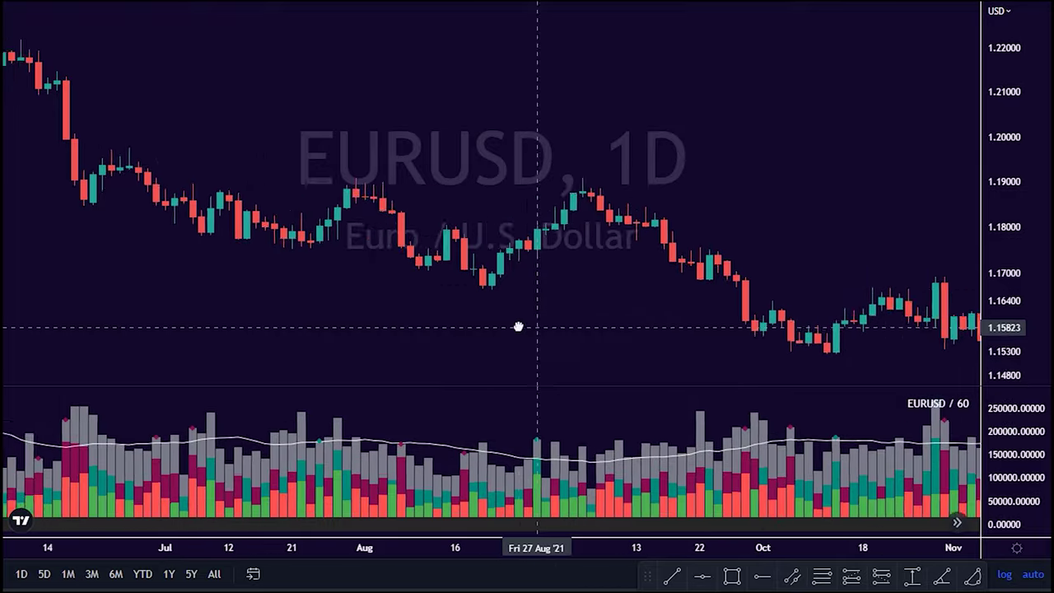
pyautogui.moveTo(777, 312); pyautogui.dragTo(571, 294)
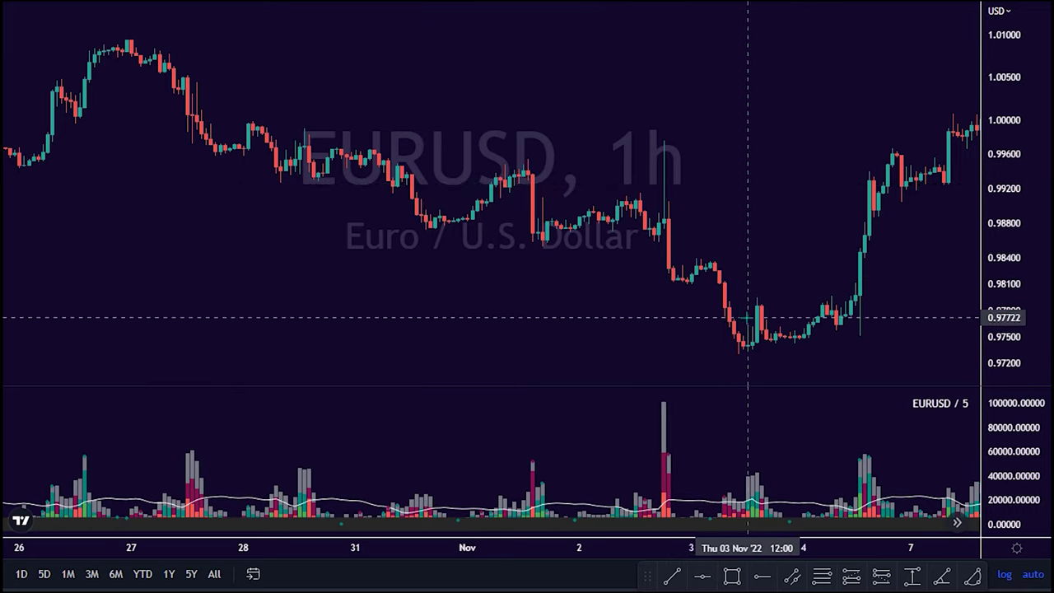
pyautogui.moveTo(799, 325); pyautogui.dragTo(571, 336)
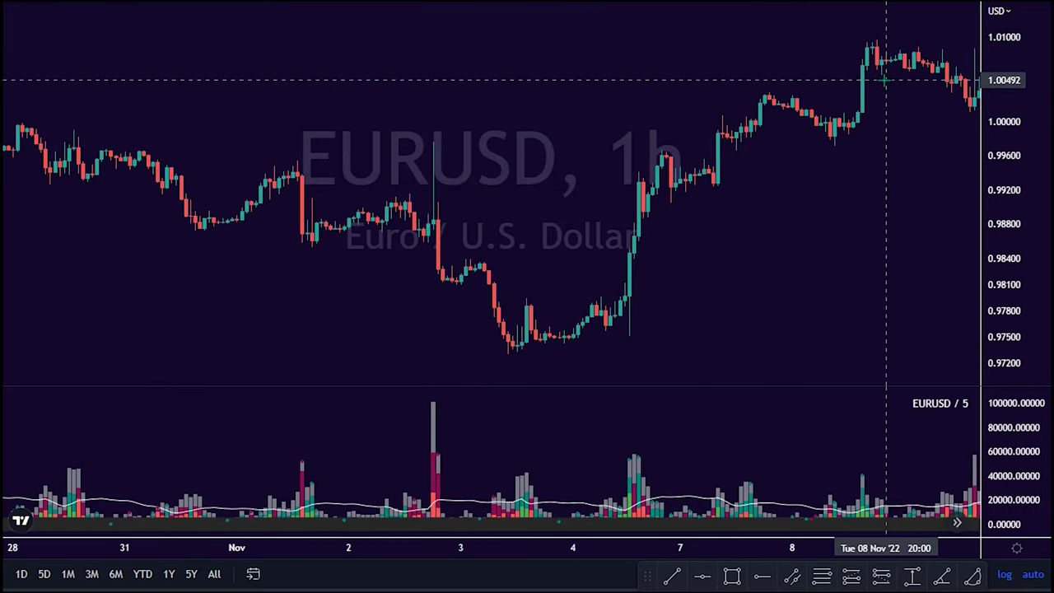
pyautogui.scroll(3, 508, 339)
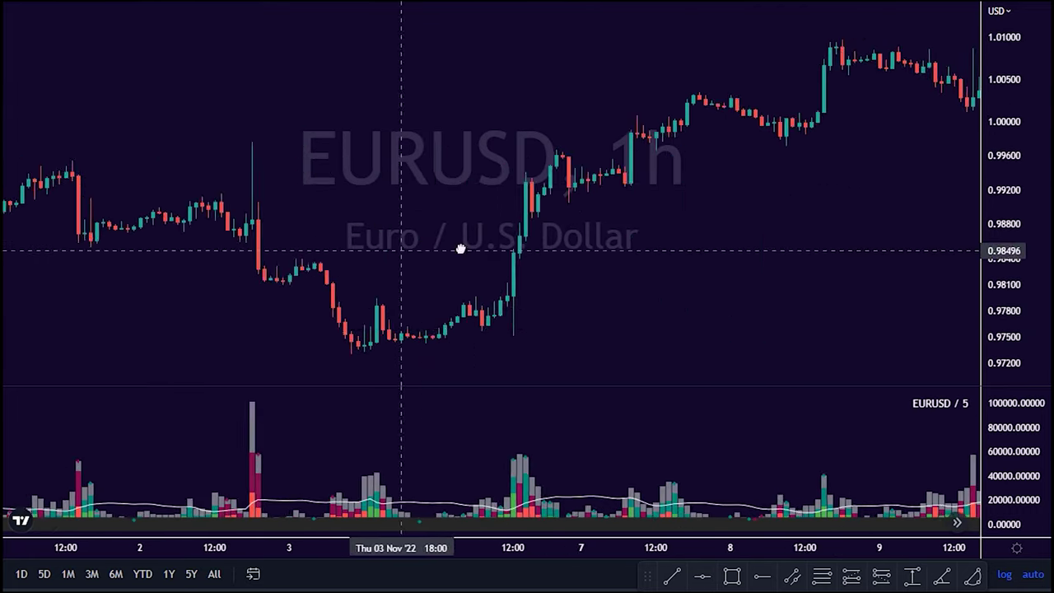
pyautogui.moveTo(390, 341); pyautogui.dragTo(653, 375)
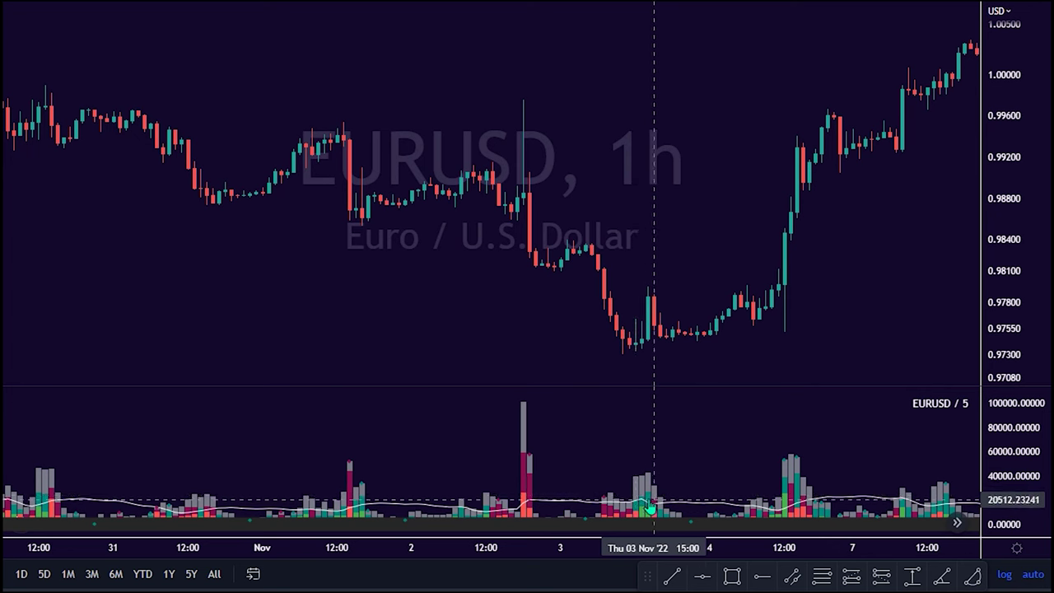
# Draw a descending trendline across the volume peaks from the tall 2 Nov bar
pyautogui.click(677, 574)
pyautogui.click(652, 474)
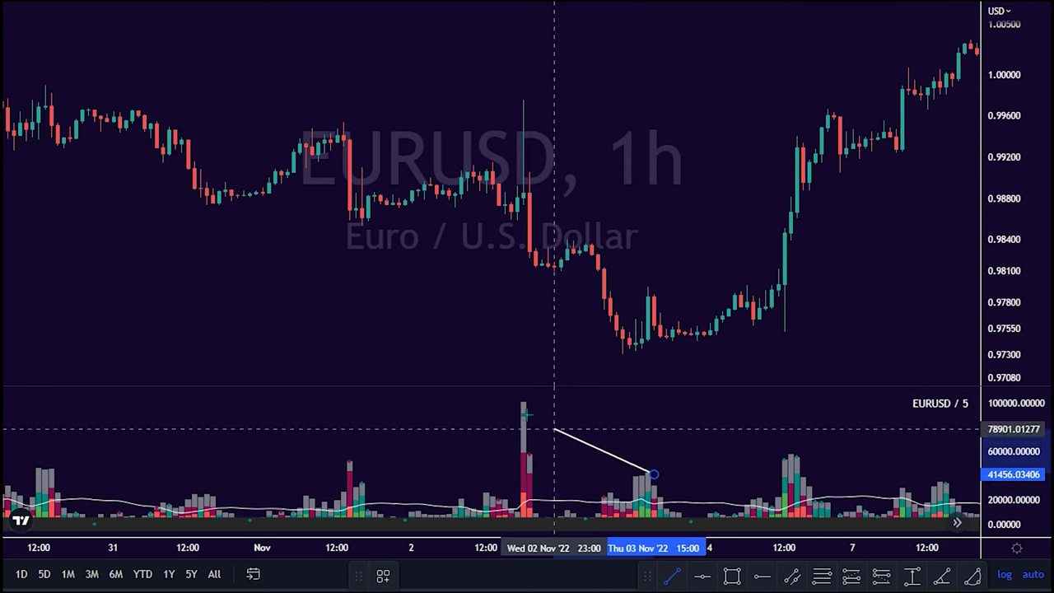
pyautogui.click(499, 386)
pyautogui.moveTo(655, 476); pyautogui.dragTo(721, 512)
pyautogui.click(576, 414)
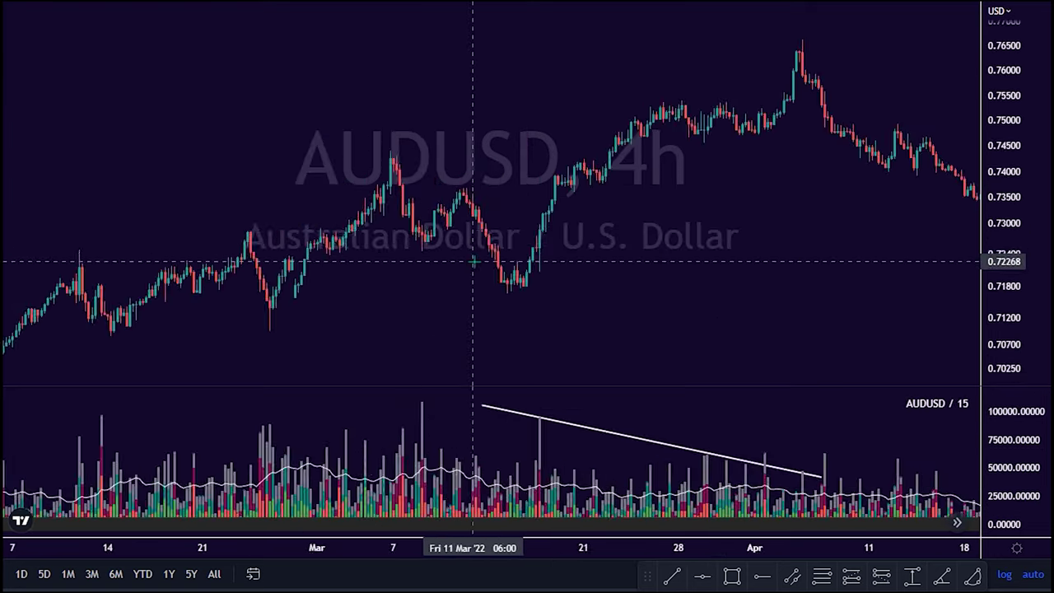
# Draw a rising AUDUSD trendline from mid-March to the April price high
pyautogui.scroll(3, 475, 259)
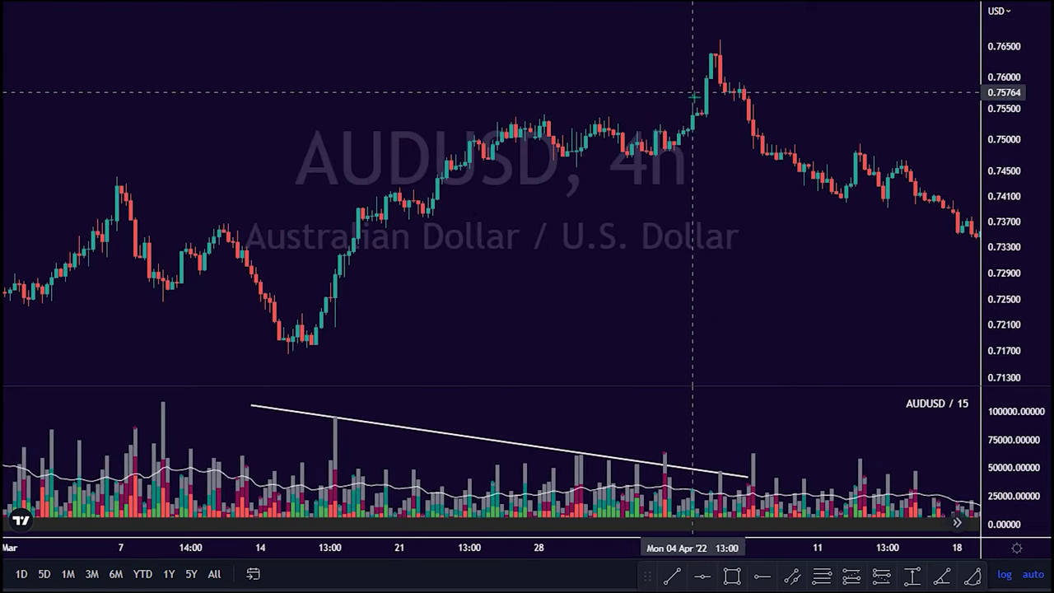
pyautogui.moveTo(722, 88); pyautogui.dragTo(578, 103)
pyautogui.moveTo(933, 260); pyautogui.dragTo(596, 167)
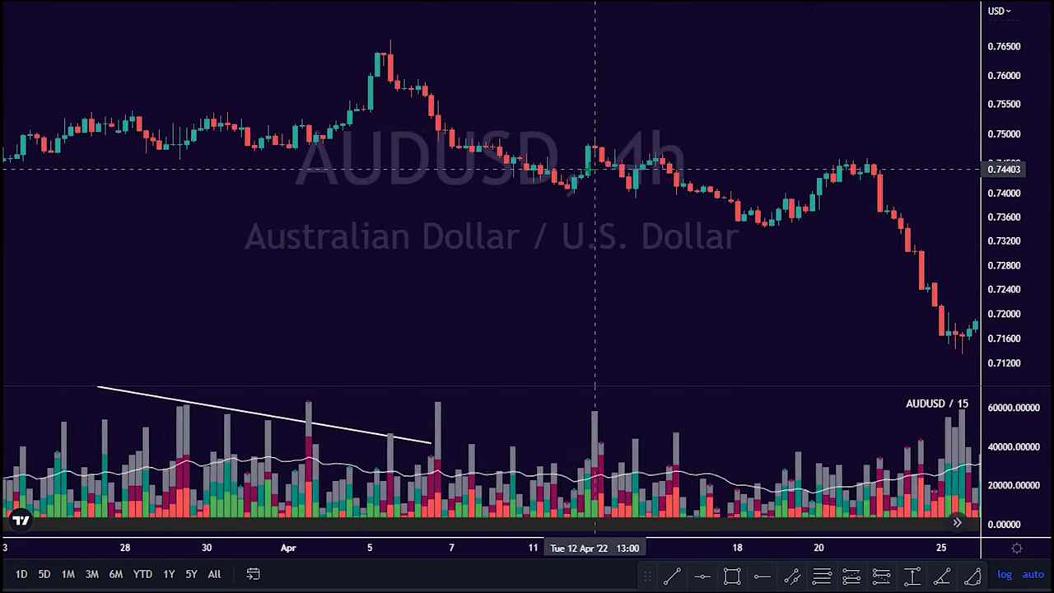
pyautogui.hscroll(-5, 631, 219)
pyautogui.scroll(2, 661, 419)
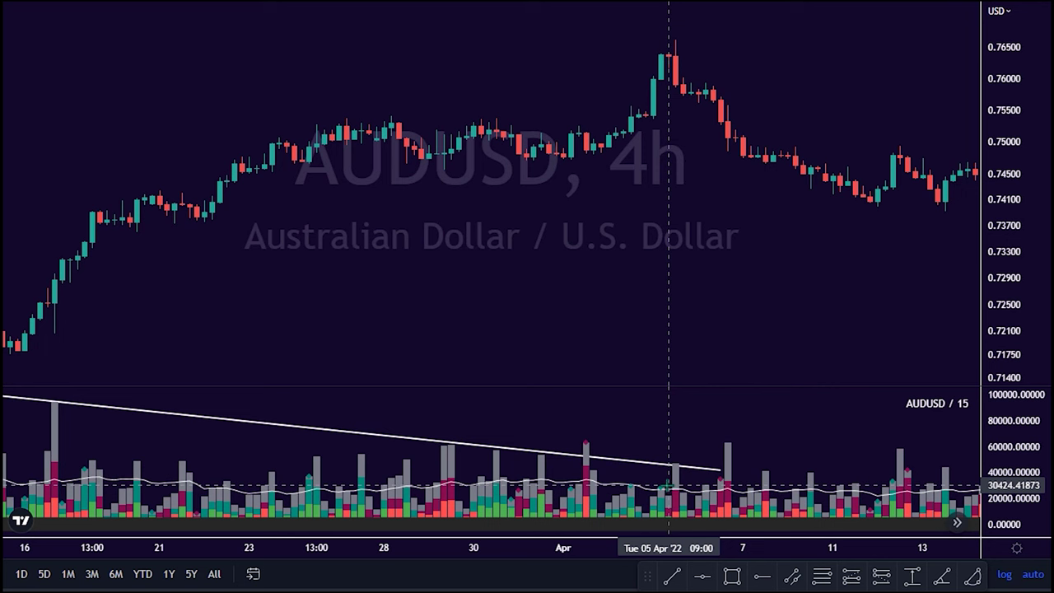
pyautogui.scroll(-2, 687, 303)
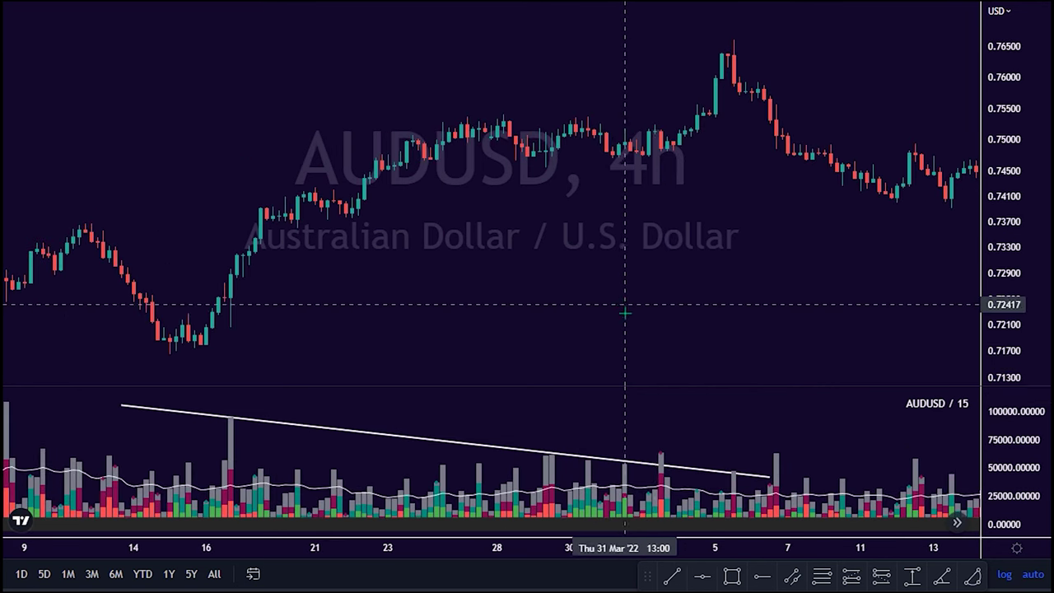
pyautogui.click(191, 417)
pyautogui.click(672, 574)
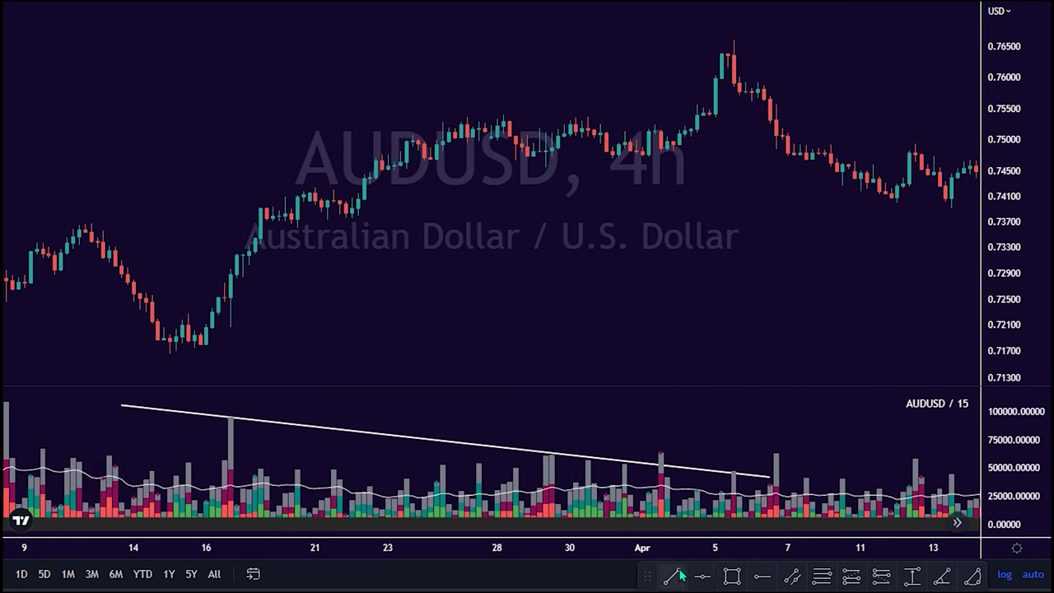
pyautogui.moveTo(738, 39); pyautogui.dragTo(223, 191)
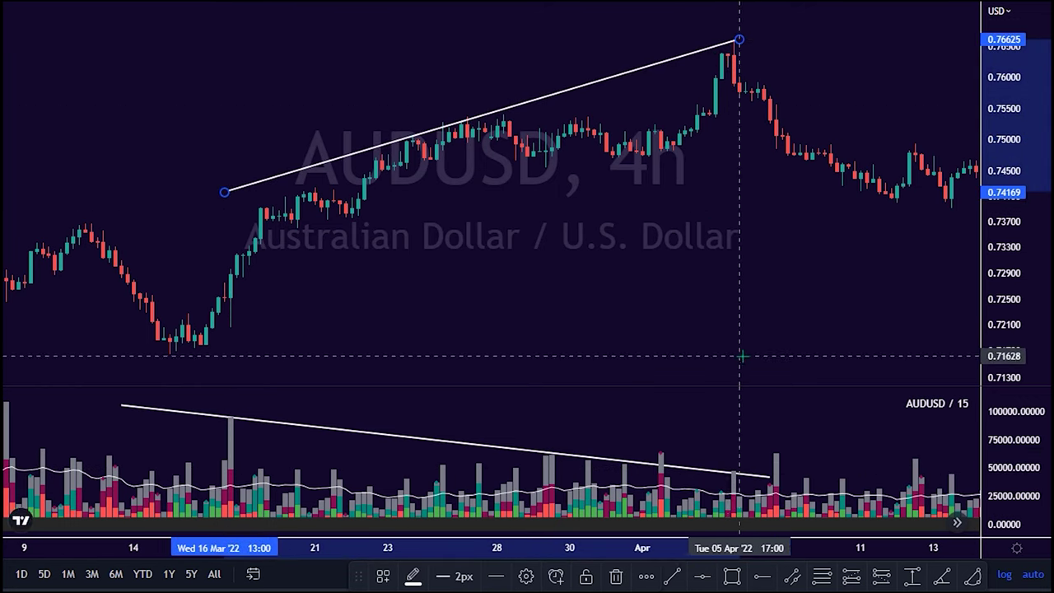
pyautogui.scroll(-3, 733, 486)
pyautogui.click(805, 328)
pyautogui.moveTo(806, 327); pyautogui.dragTo(505, 324)
pyautogui.moveTo(718, 331); pyautogui.dragTo(538, 332)
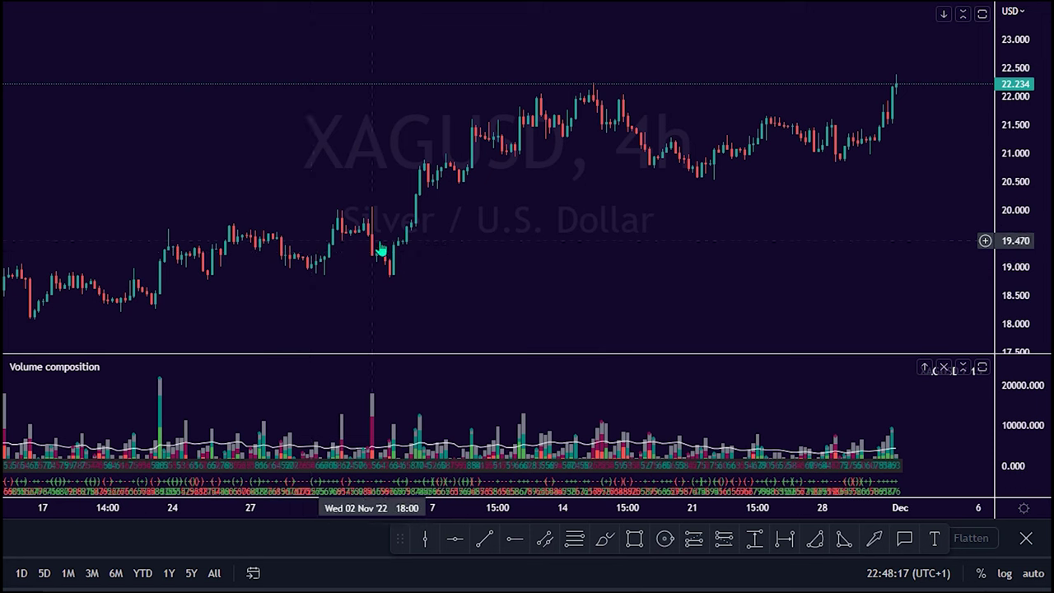
# Place a long position at the latest silver candle with its target raised to 23.878
pyautogui.scroll(2, 630, 139)
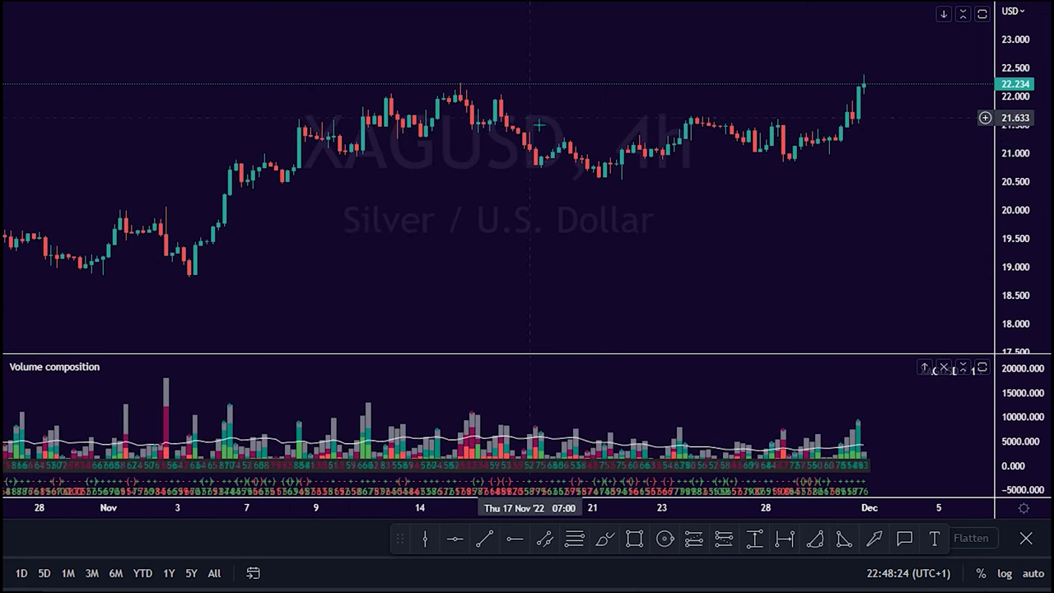
pyautogui.scroll(1, 568, 168)
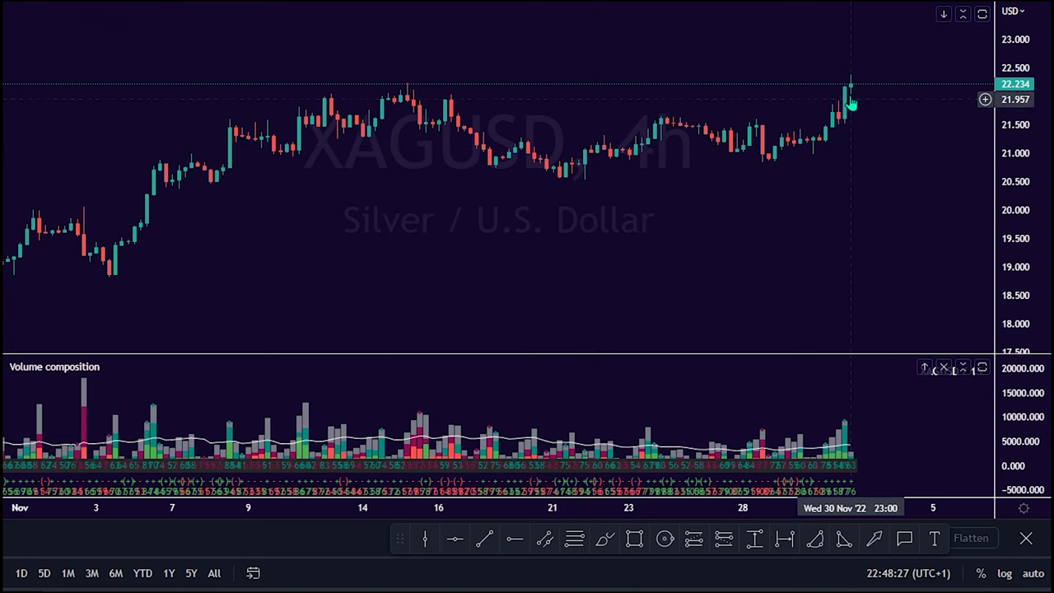
pyautogui.scroll(1, 800, 387)
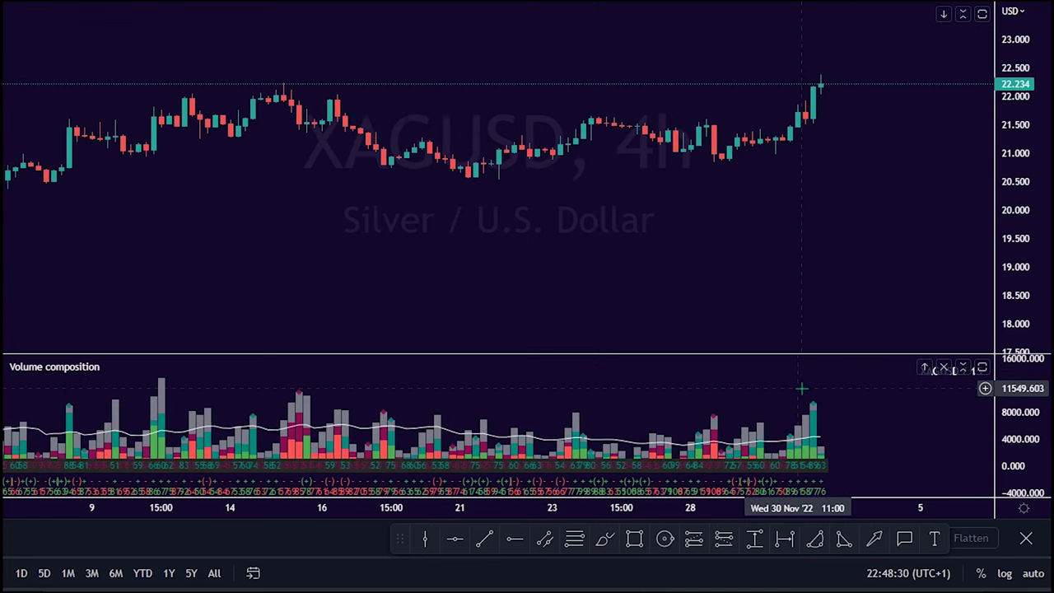
pyautogui.click(811, 445)
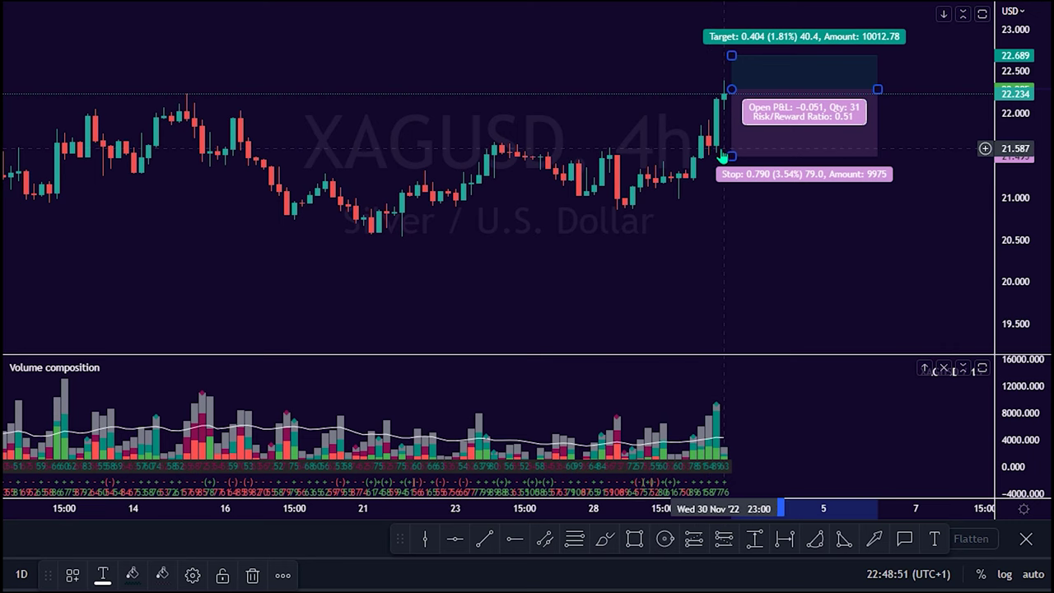
pyautogui.click(961, 175)
pyautogui.moveTo(961, 176); pyautogui.dragTo(950, 245)
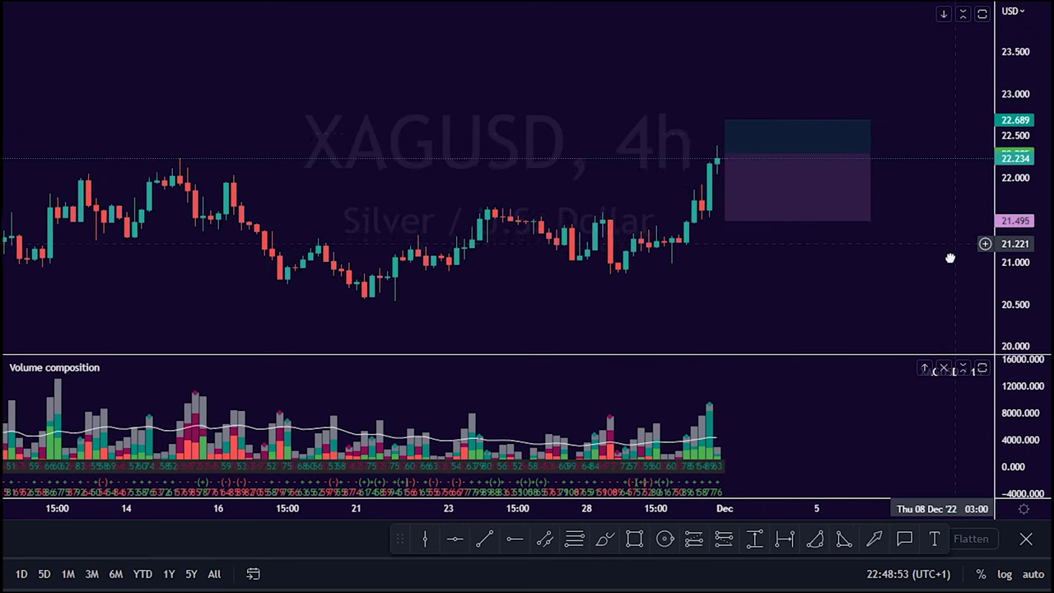
pyautogui.moveTo(722, 131); pyautogui.dragTo(738, 35)
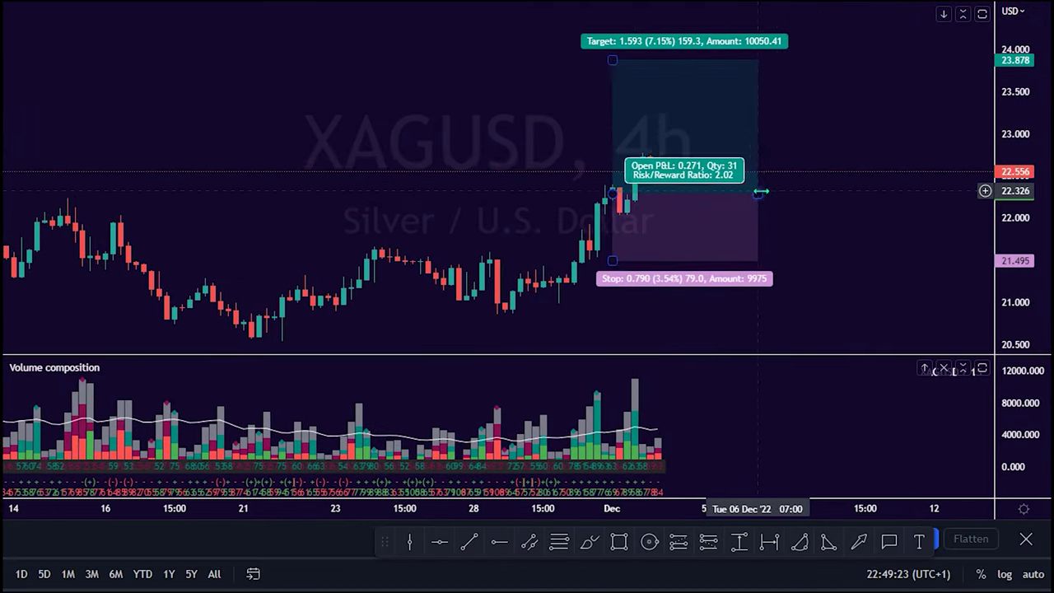
pyautogui.moveTo(759, 191); pyautogui.dragTo(834, 194)
# Step the bar replay forward on the 4h chart until the 23.878 target is hit
pyautogui.click(541, 148)
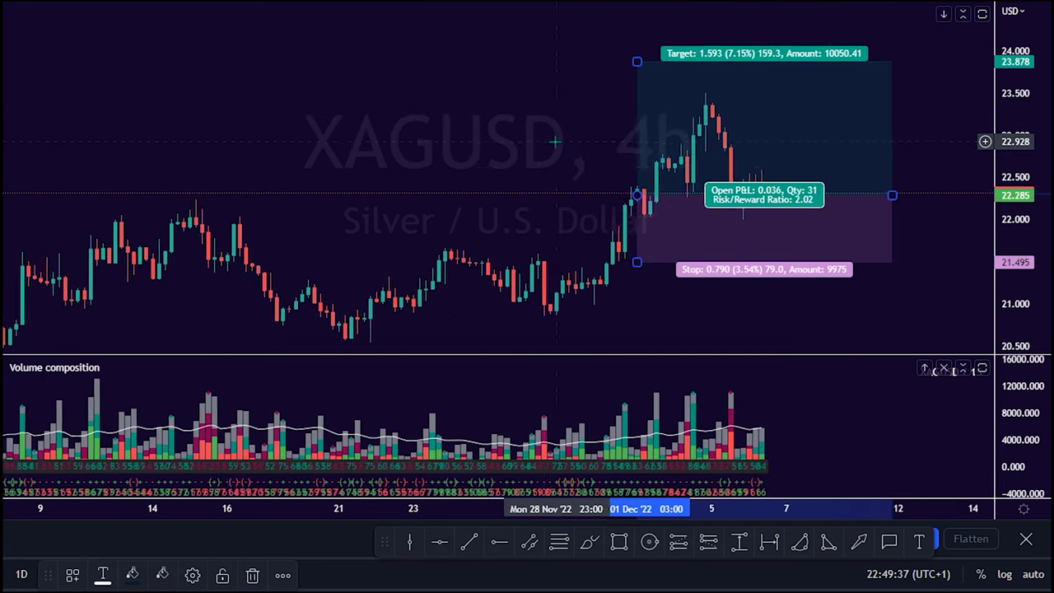
pyautogui.click(516, 163)
pyautogui.write('4h')
pyautogui.press('Return')
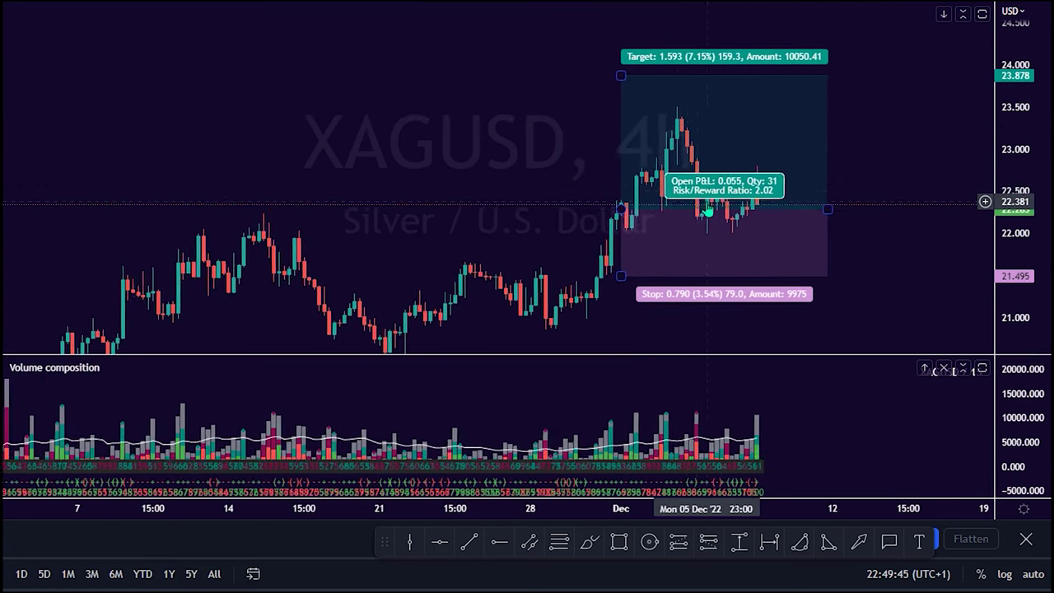
pyautogui.moveTo(843, 204)
pyautogui.mouseDown()
pyautogui.moveTo(900, 206)
pyautogui.moveTo(888, 209)
pyautogui.mouseUp()
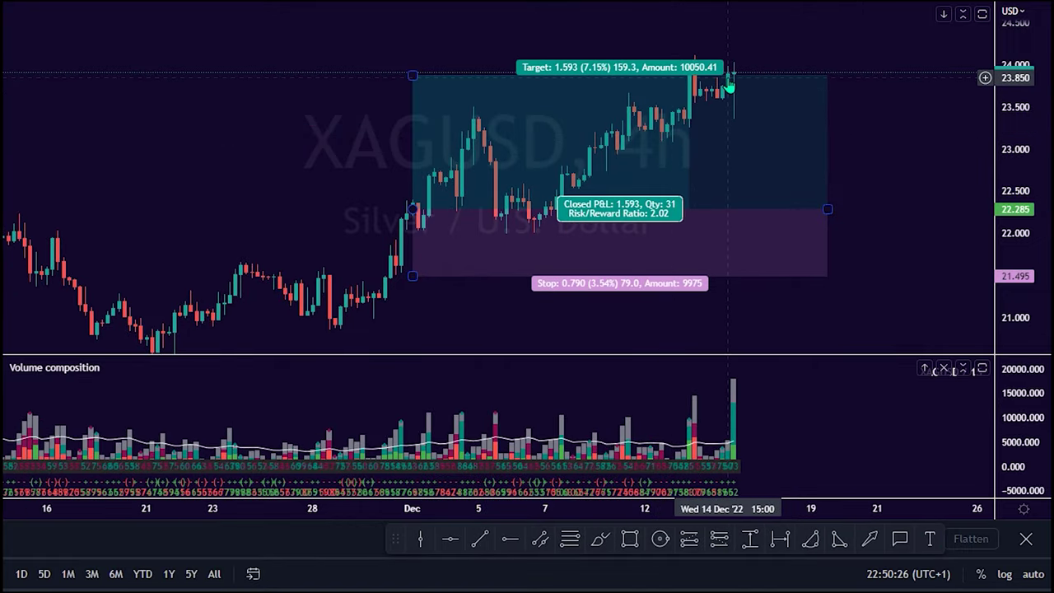
pyautogui.scroll(-3, 701, 175)
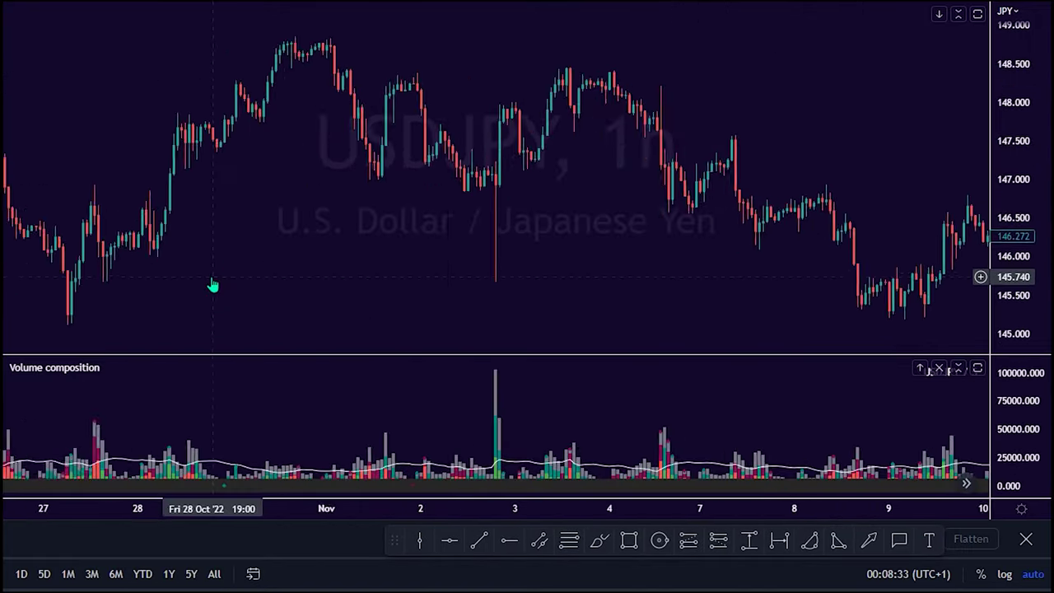
# Pan and zoom the USDJPY 1-hour chart to the late-November drop around 30 Nov
pyautogui.scroll(2, 211, 284)
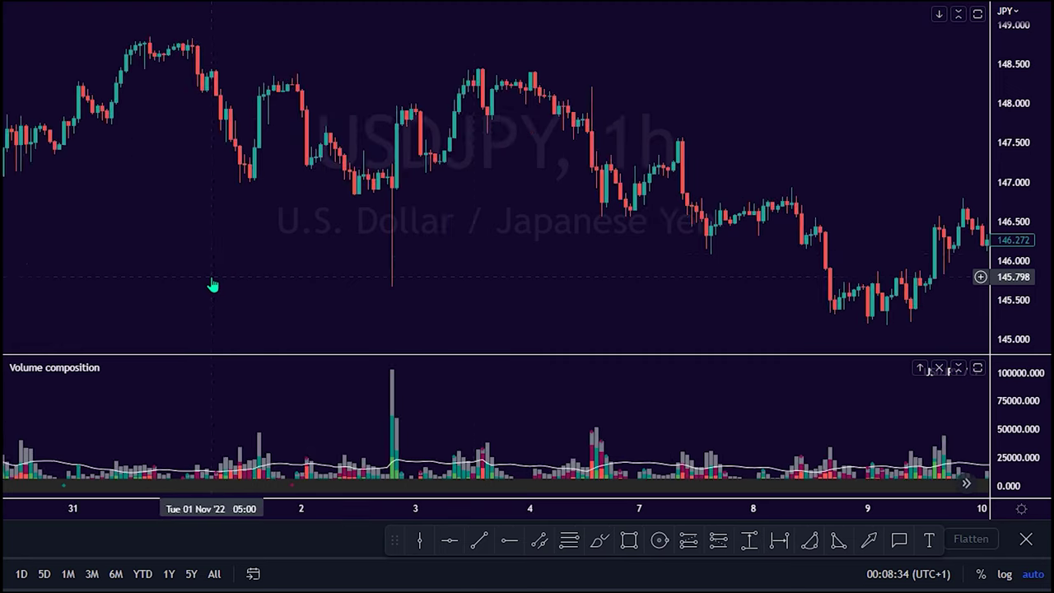
pyautogui.moveTo(607, 262); pyautogui.dragTo(279, 236)
pyautogui.scroll(2, 533, 266)
pyautogui.moveTo(634, 228); pyautogui.dragTo(406, 219)
pyautogui.scroll(-3, 383, 223)
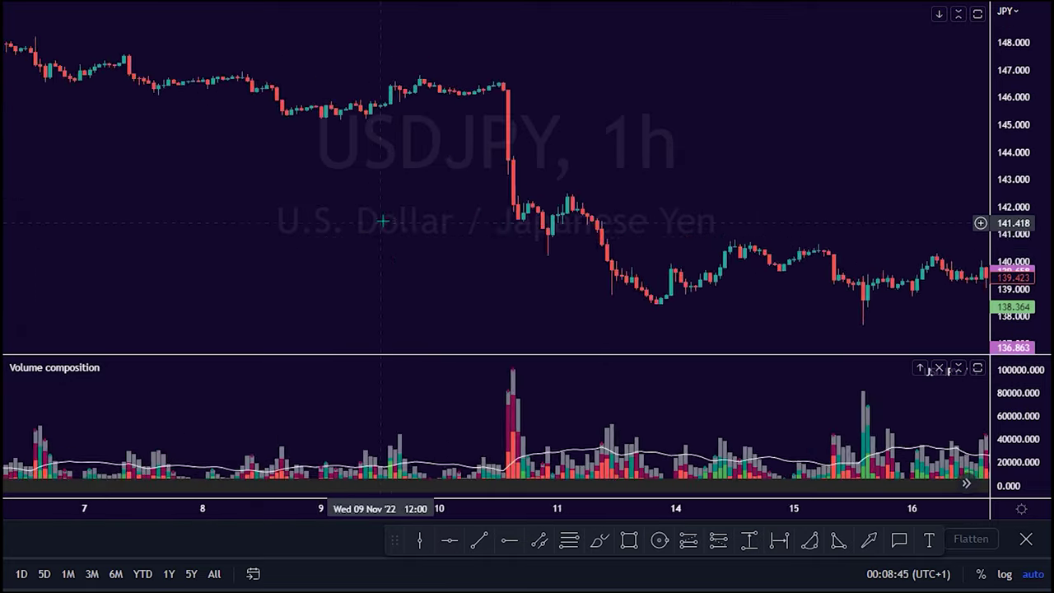
pyautogui.scroll(-3, 383, 223)
pyautogui.moveTo(515, 228); pyautogui.dragTo(287, 217)
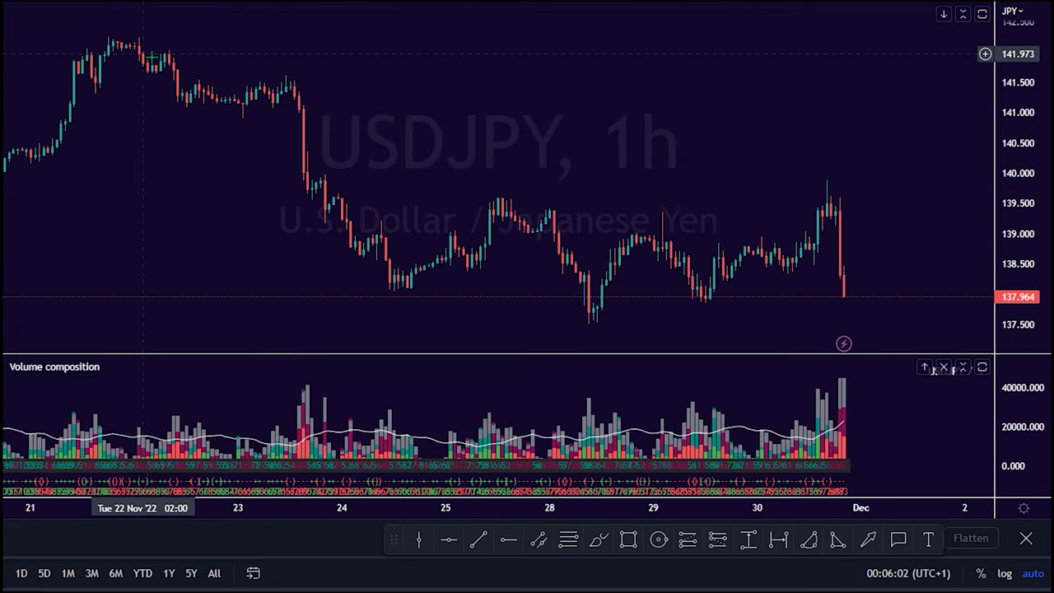
pyautogui.scroll(1, 184, 85)
pyautogui.scroll(-1, 176, 85)
pyautogui.scroll(1, 379, 156)
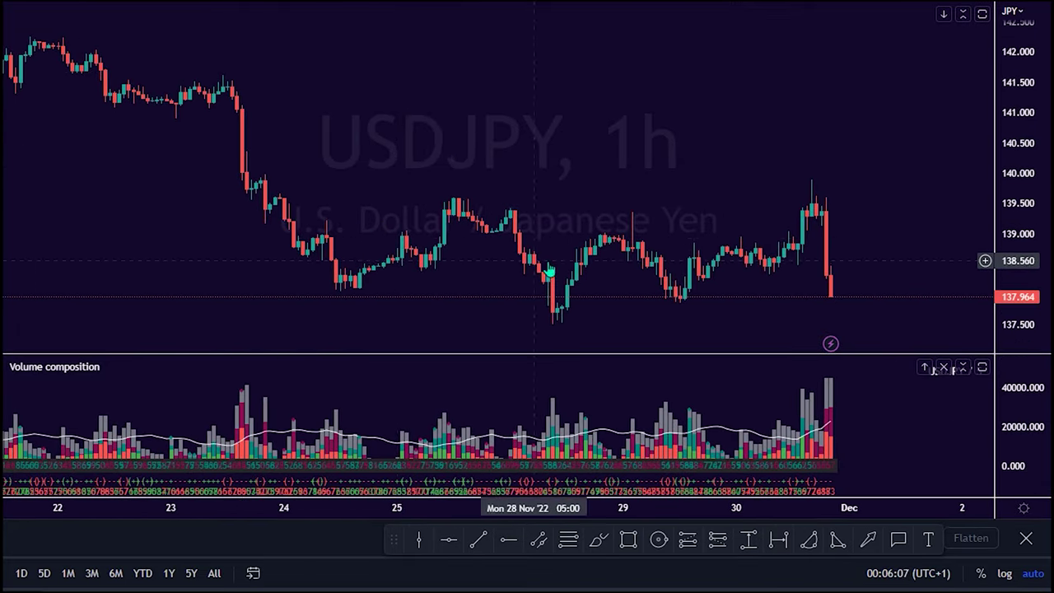
pyautogui.scroll(1, 725, 270)
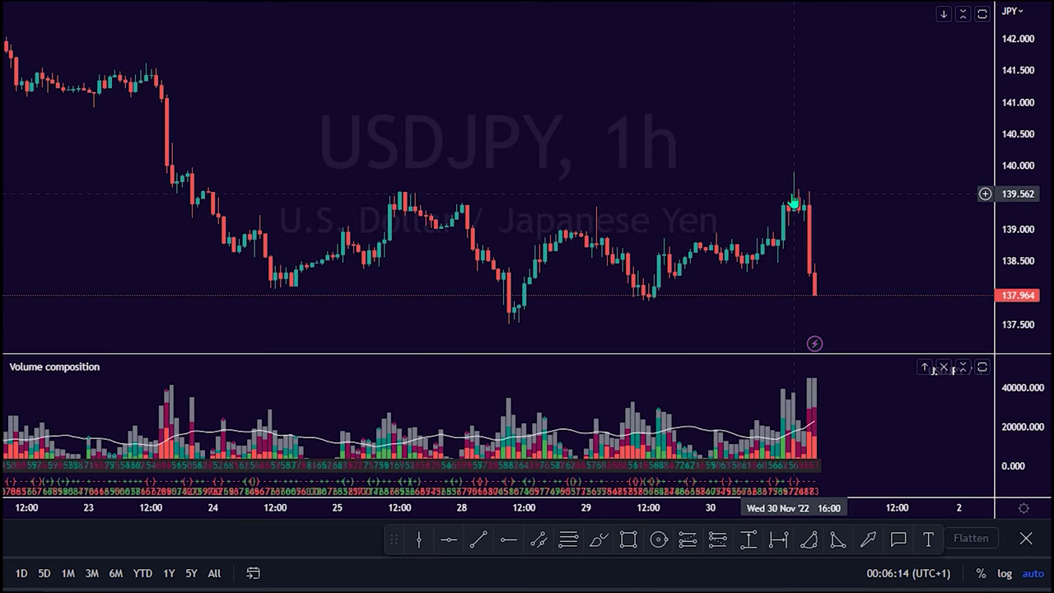
pyautogui.scroll(1, 793, 200)
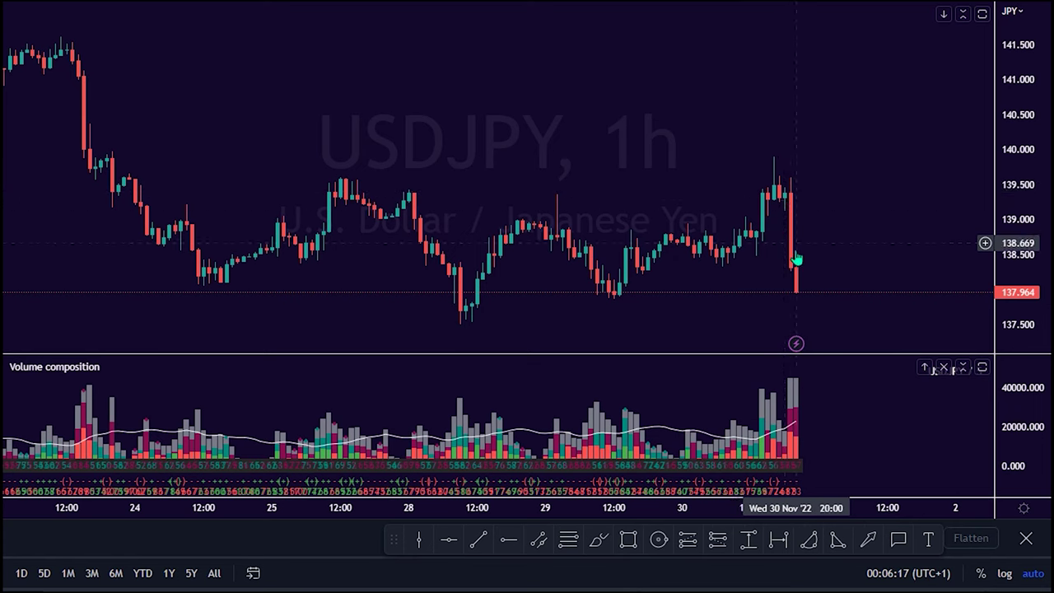
pyautogui.scroll(2, 793, 266)
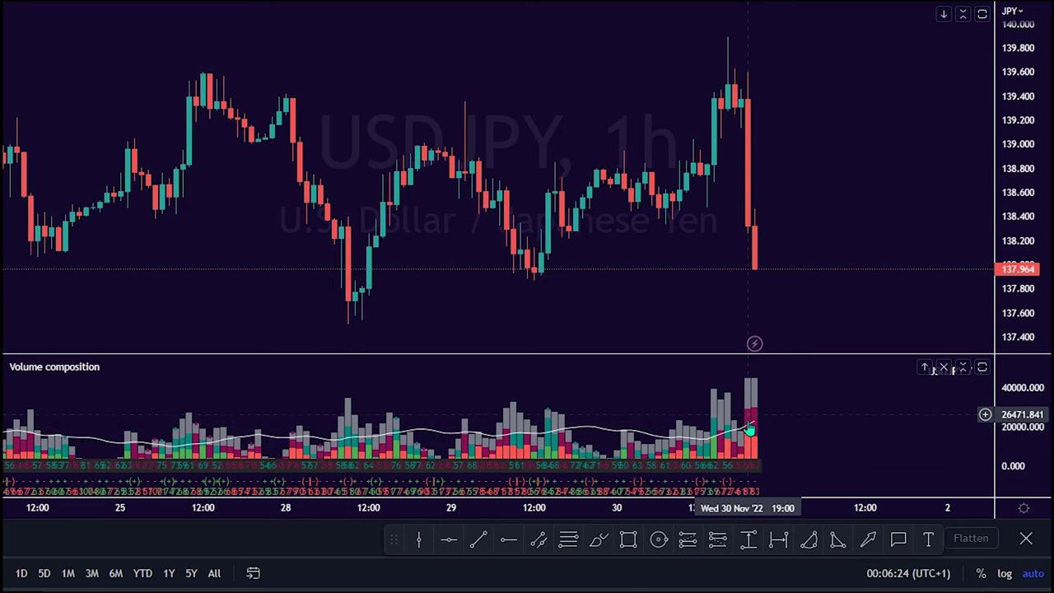
# Short USDJPY at 138.364, stop 139.658, target 135.719 (ratio 2.04), extended into 1 December
pyautogui.click(762, 222)
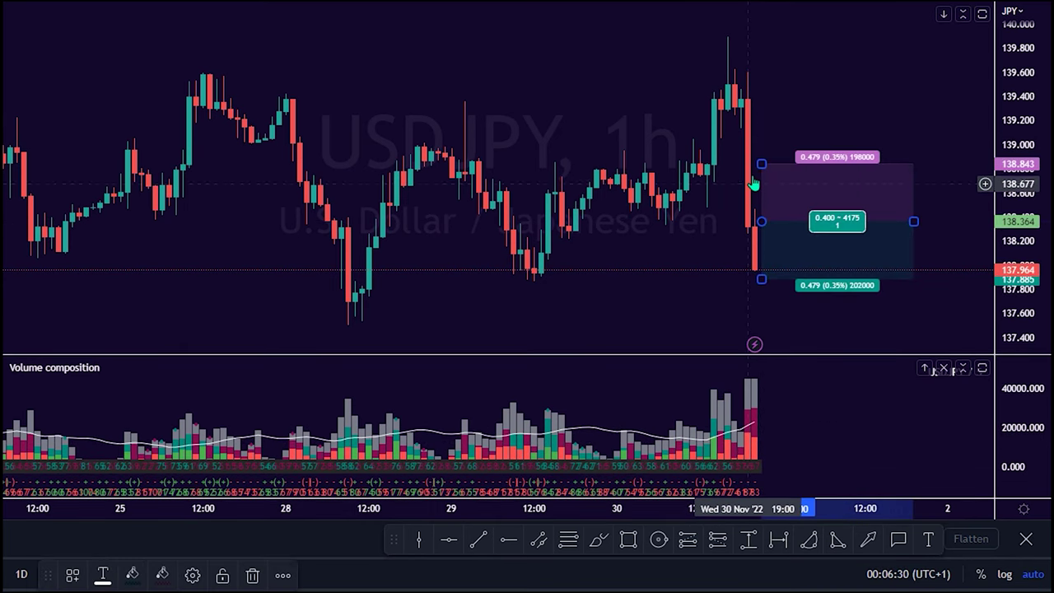
pyautogui.moveTo(762, 163)
pyautogui.mouseDown()
pyautogui.moveTo(760, 68)
pyautogui.moveTo(747, 66)
pyautogui.mouseUp()
pyautogui.moveTo(1021, 164); pyautogui.dragTo(1022, 206)
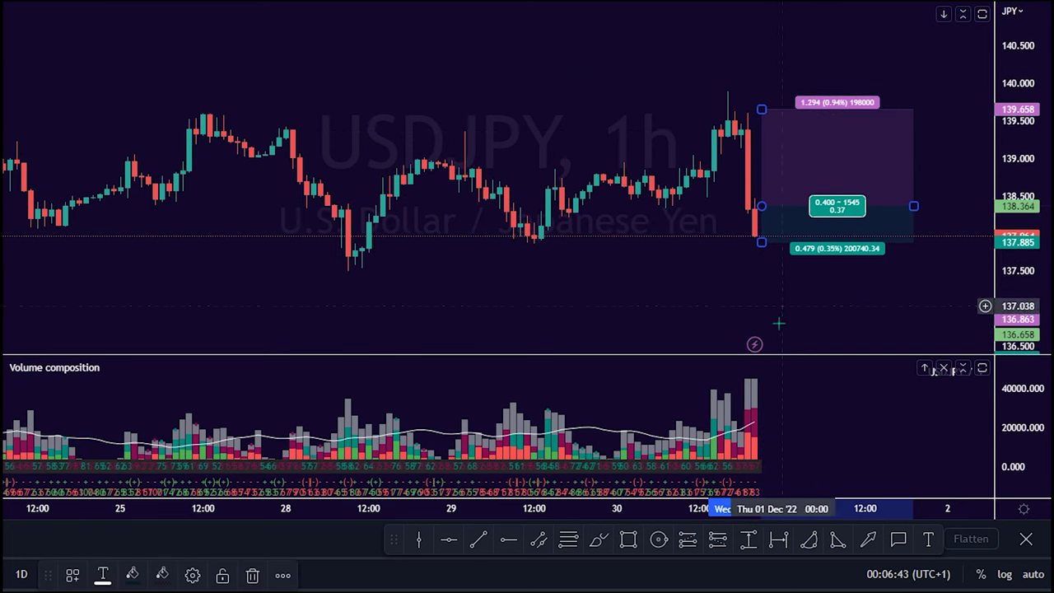
pyautogui.moveTo(762, 242); pyautogui.dragTo(700, 289)
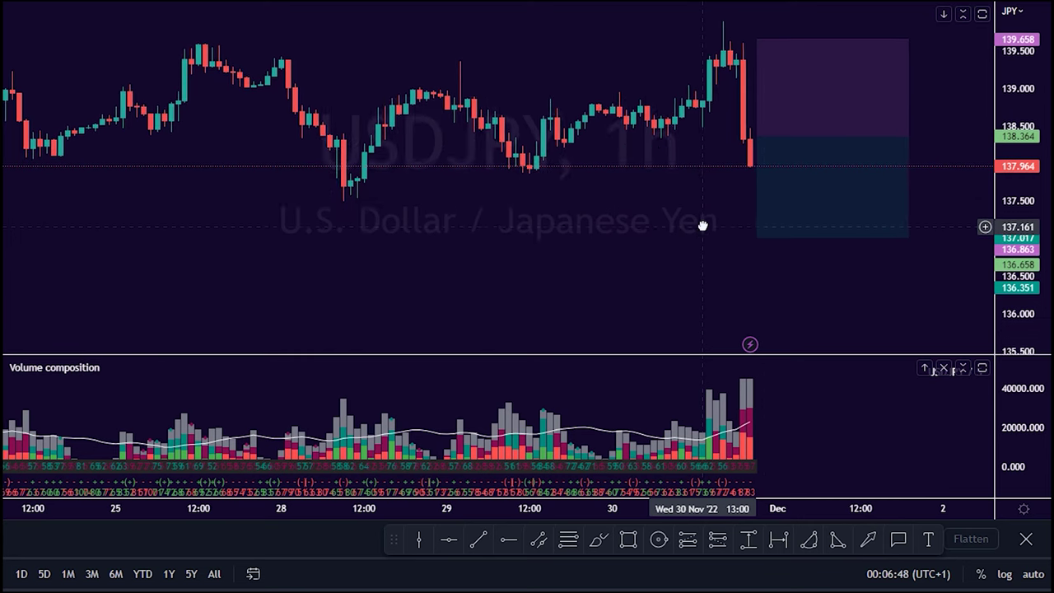
pyautogui.moveTo(767, 237); pyautogui.dragTo(755, 335)
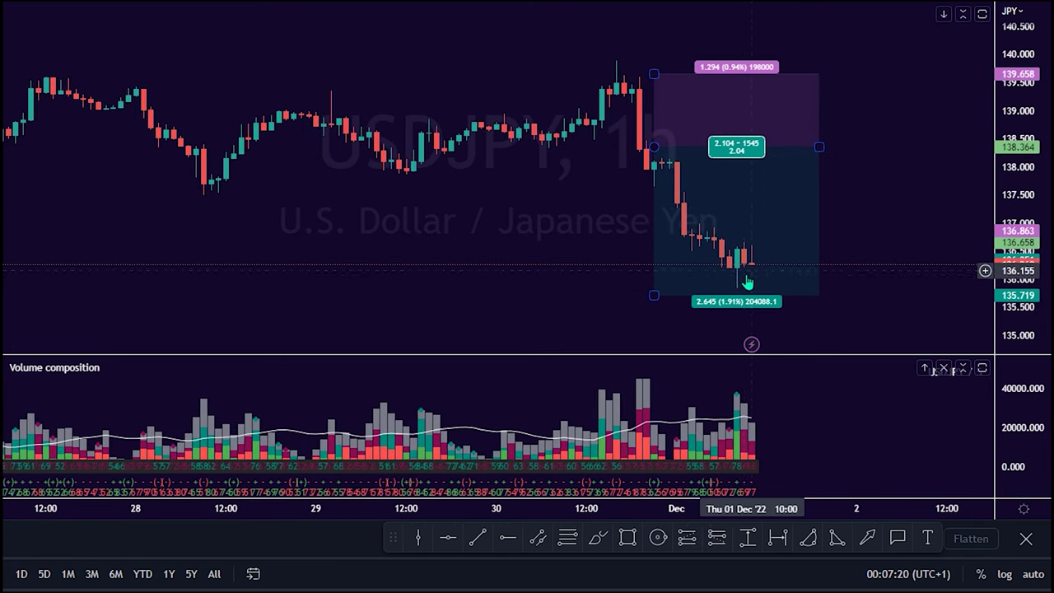
pyautogui.moveTo(815, 145); pyautogui.dragTo(902, 146)
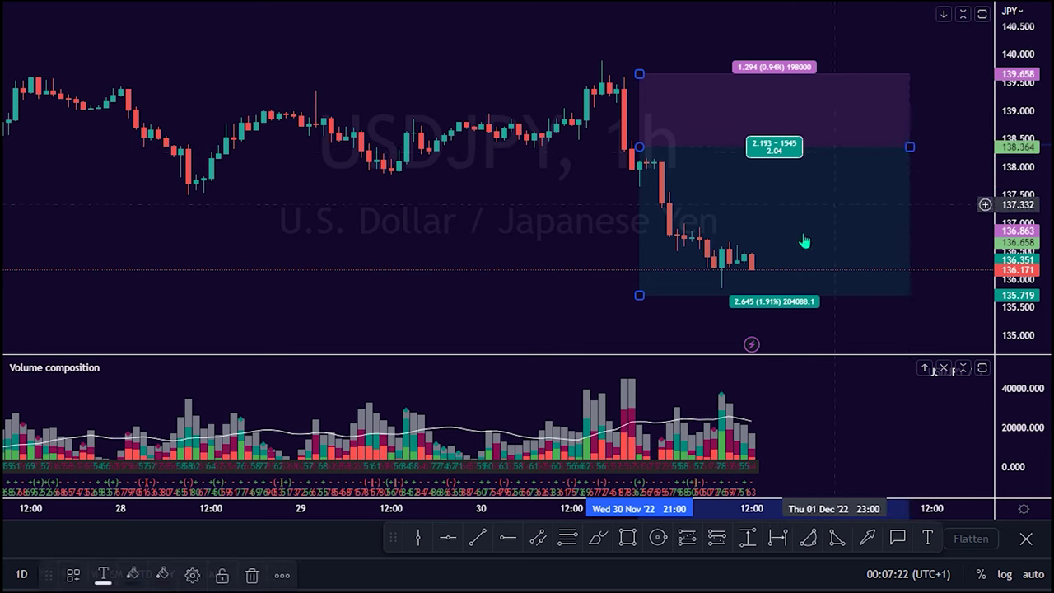